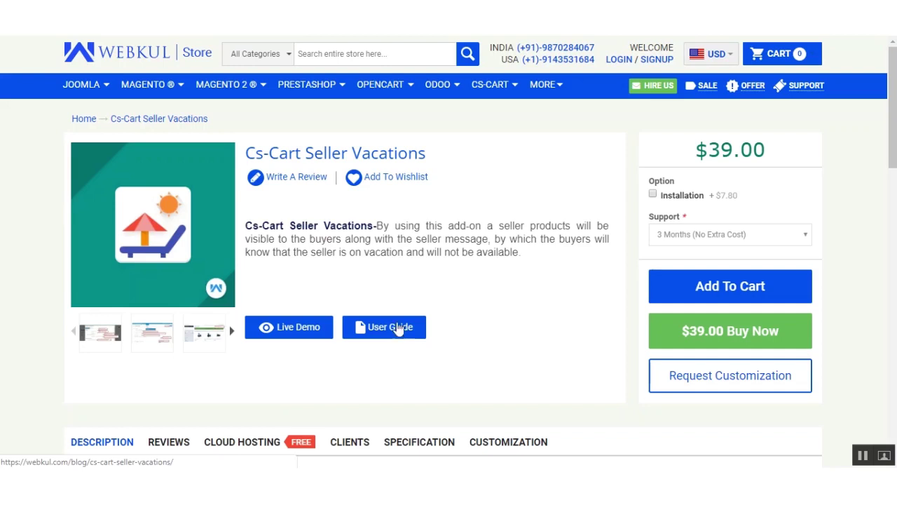
Upload and install the wk_seller_vacations.zip add-on from the local Downloads folder through the store's add-on management.
{"action": "left_click", "coordinate": [303, 335]}
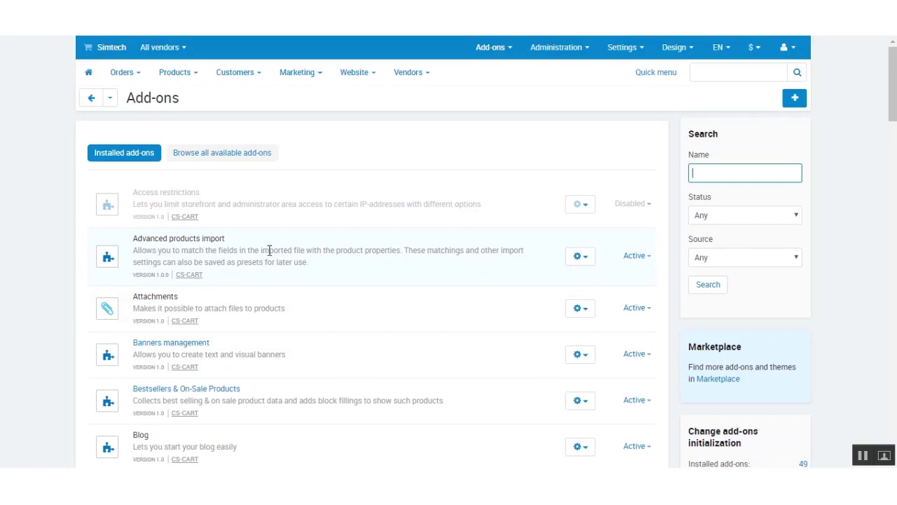
{"action": "mouse_move", "coordinate": [495, 51]}
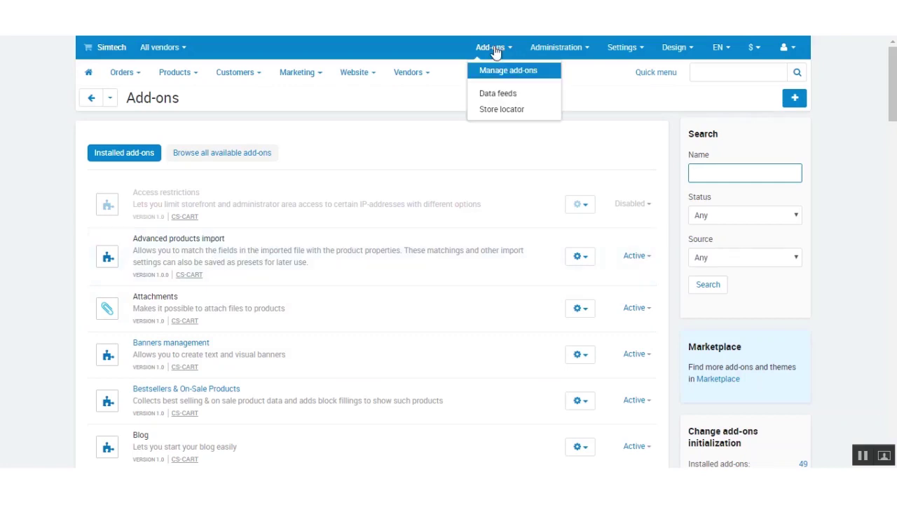
{"action": "left_click", "coordinate": [483, 73]}
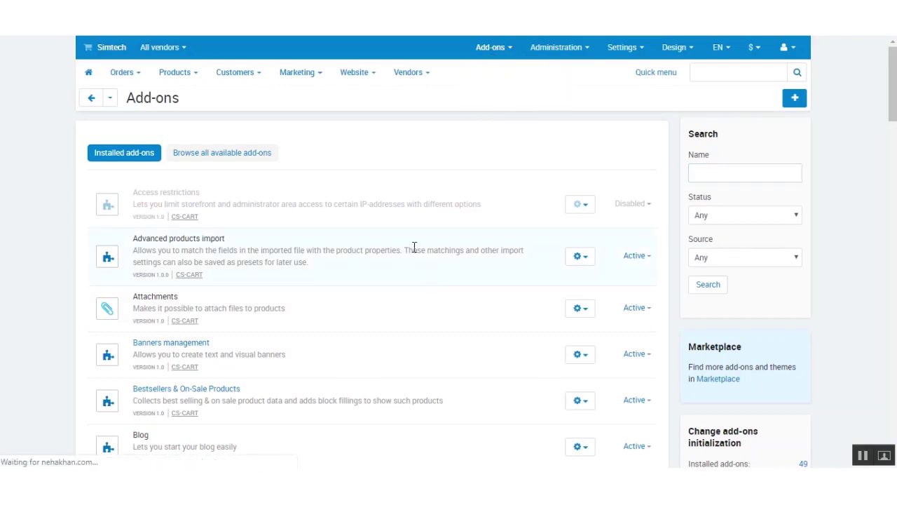
{"action": "left_click", "coordinate": [795, 98]}
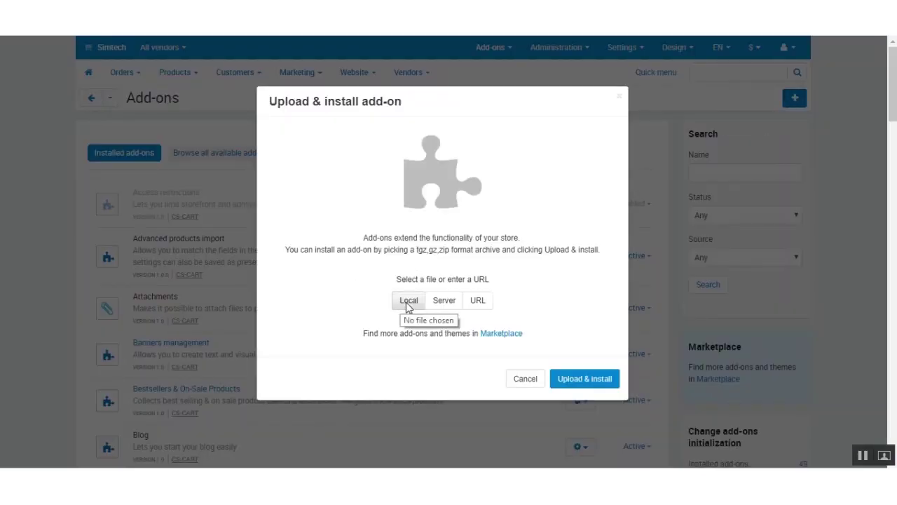
{"action": "left_click", "coordinate": [409, 301]}
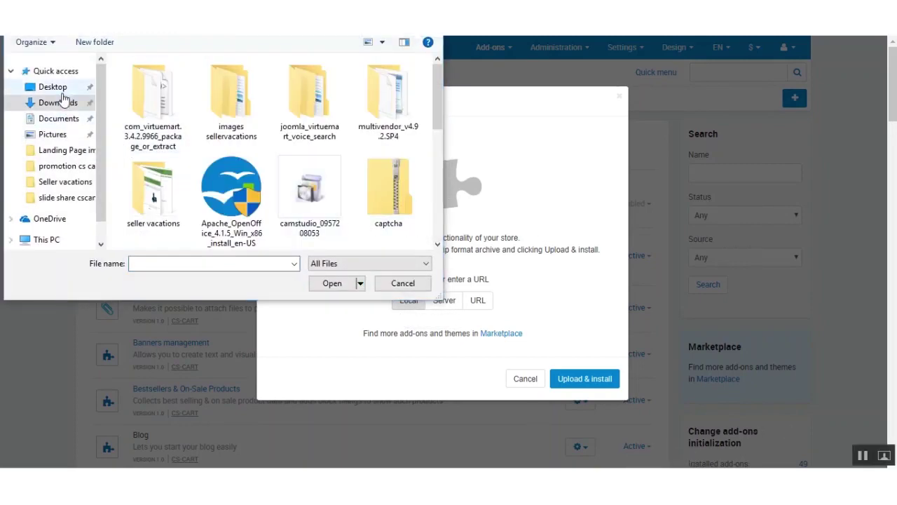
{"action": "scroll", "coordinate": [353, 191], "scroll_direction": "down", "scroll_amount": 5}
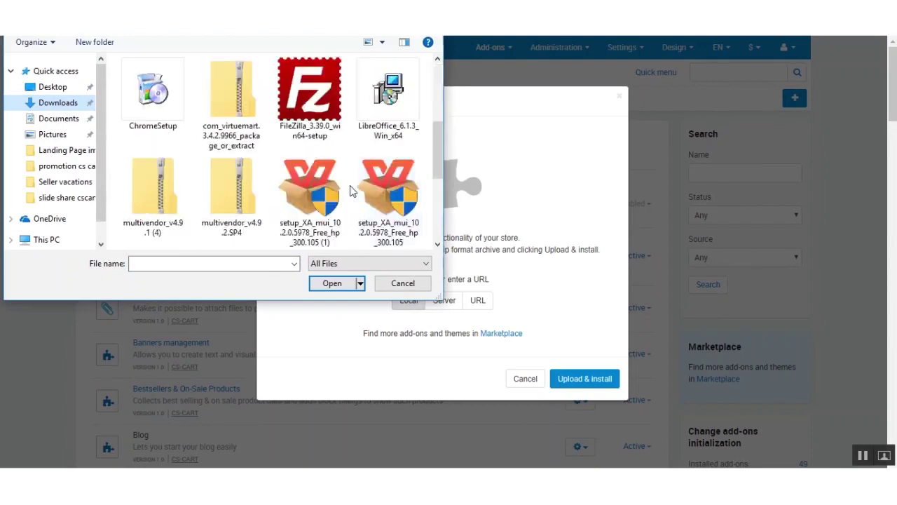
{"action": "left_click", "coordinate": [394, 214]}
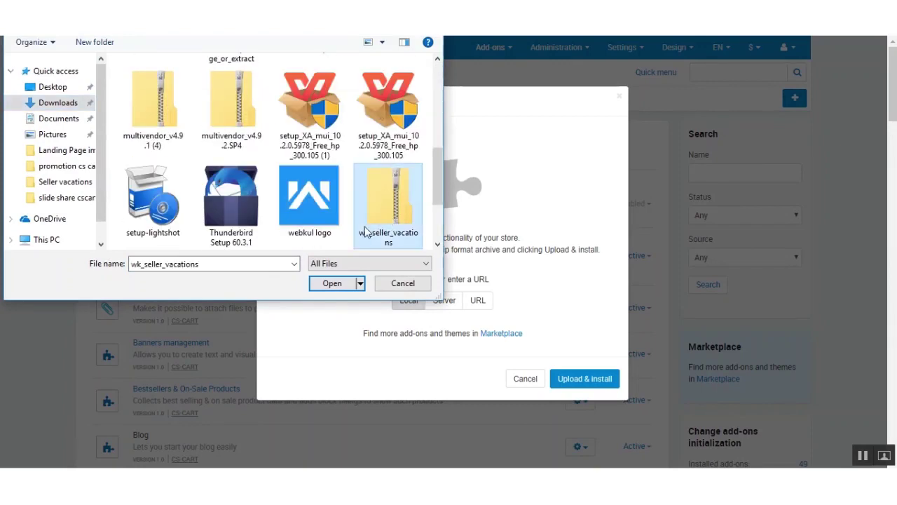
{"action": "left_click", "coordinate": [331, 286]}
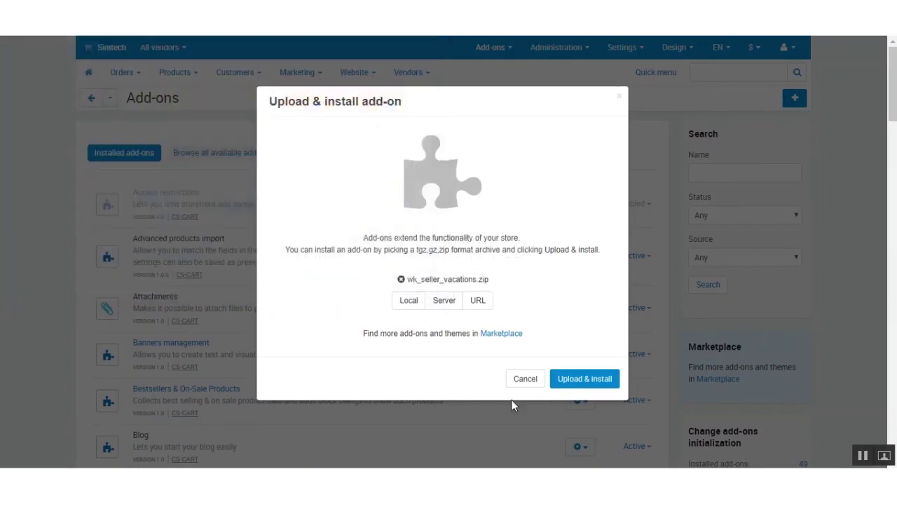
{"action": "left_click", "coordinate": [572, 382]}
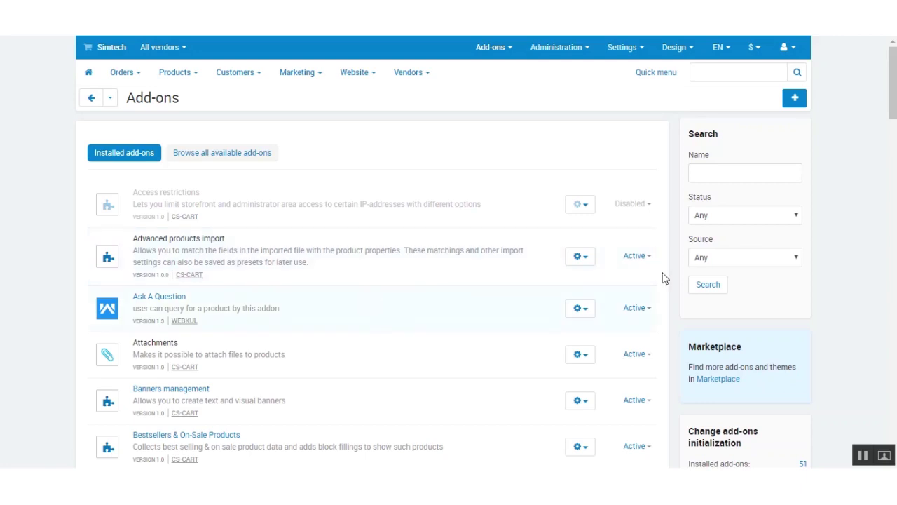
Filter the installed add-ons by the Third-party source and open the settings of Seller Vacations.
{"action": "left_click", "coordinate": [756, 263]}
{"action": "left_click", "coordinate": [723, 296]}
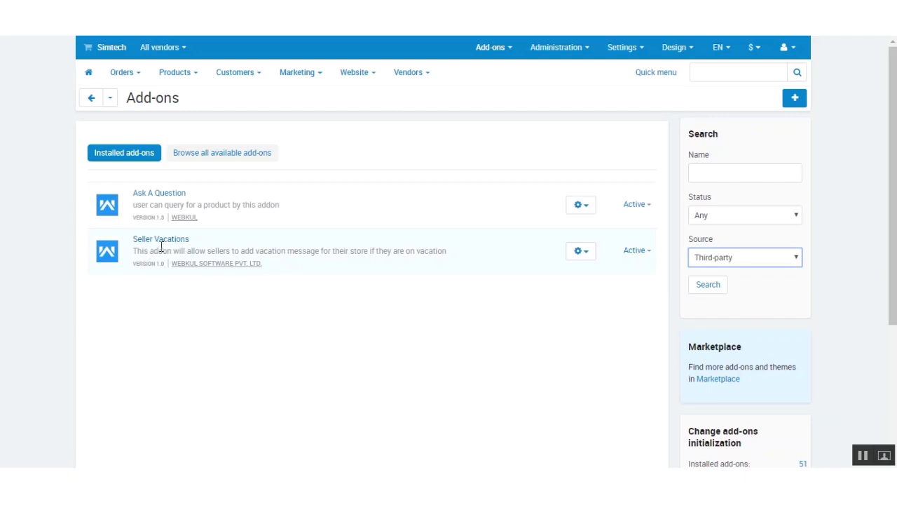
{"action": "left_click", "coordinate": [586, 252]}
{"action": "left_click", "coordinate": [523, 273]}
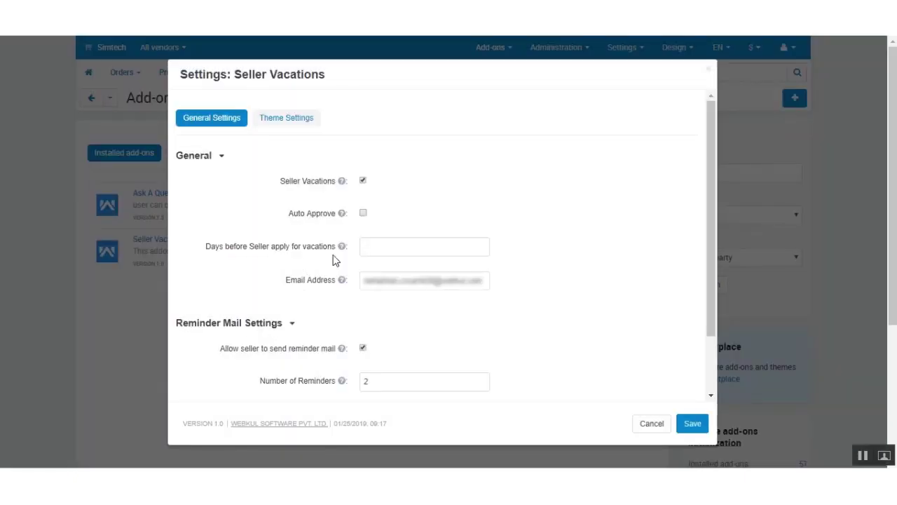
{"action": "scroll", "coordinate": [532, 295], "scroll_direction": "down", "scroll_amount": 1}
{"action": "scroll", "coordinate": [533, 295], "scroll_direction": "up", "scroll_amount": 1}
{"action": "left_click", "coordinate": [363, 181]}
{"action": "left_click", "coordinate": [363, 183]}
{"action": "scroll", "coordinate": [402, 260], "scroll_direction": "down", "scroll_amount": 1}
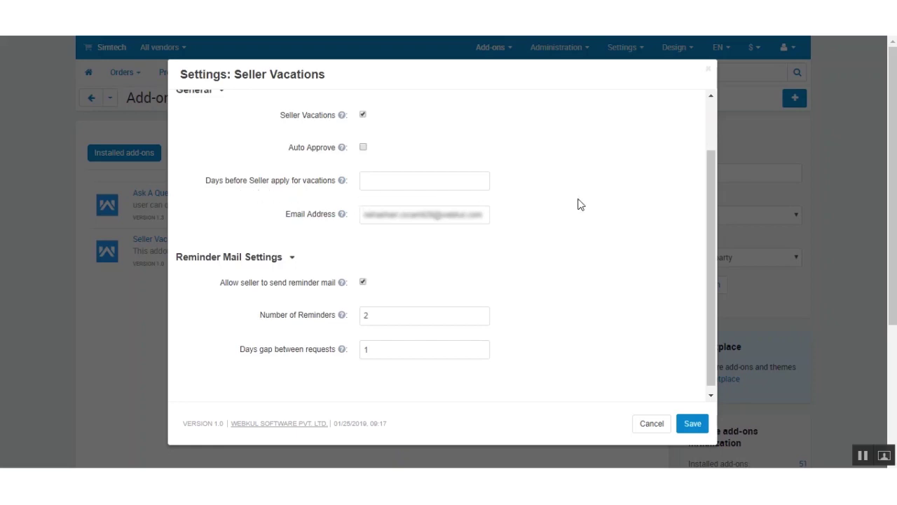
{"action": "left_click", "coordinate": [468, 180]}
{"action": "left_click", "coordinate": [537, 188]}
{"action": "left_click", "coordinate": [376, 179]}
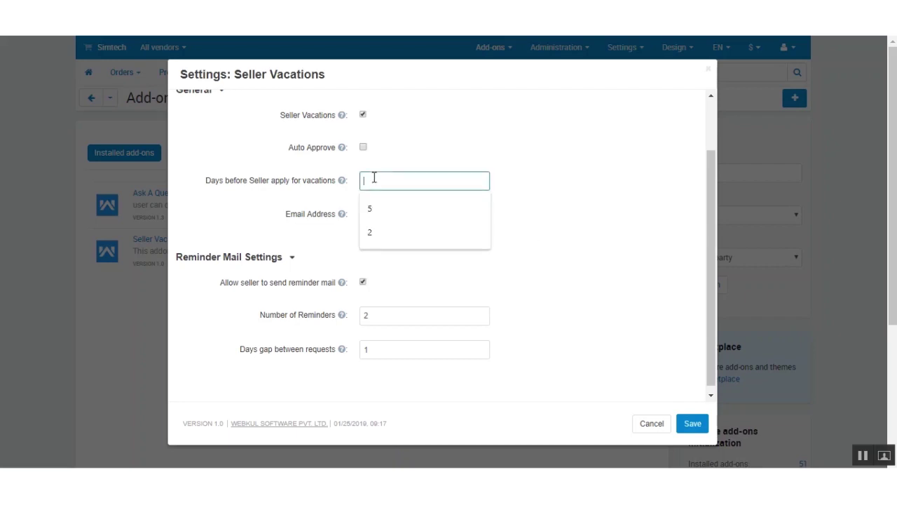
{"action": "type", "text": "2"}
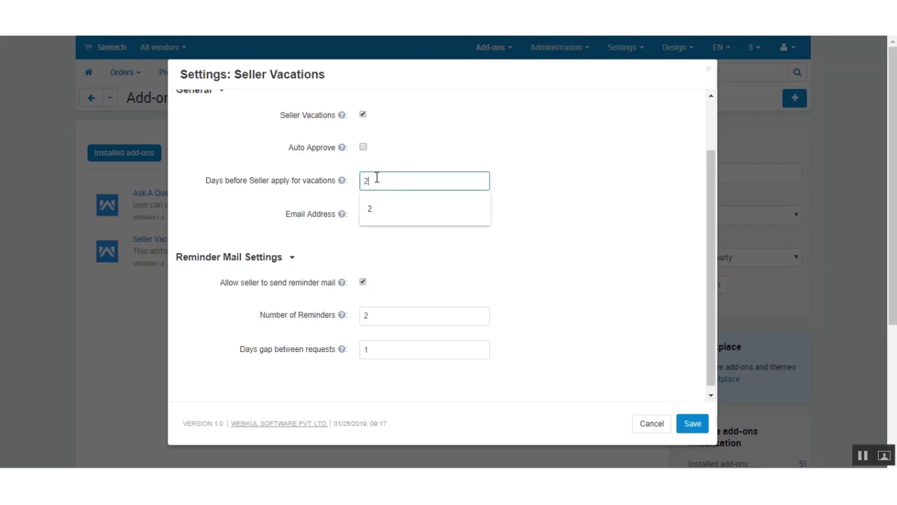
{"action": "left_click", "coordinate": [379, 208]}
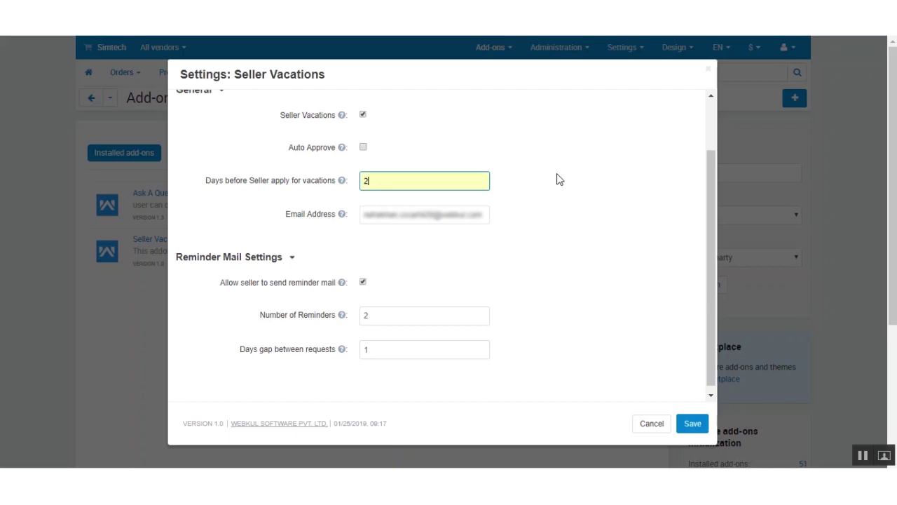
{"action": "key", "text": "BackSpace"}
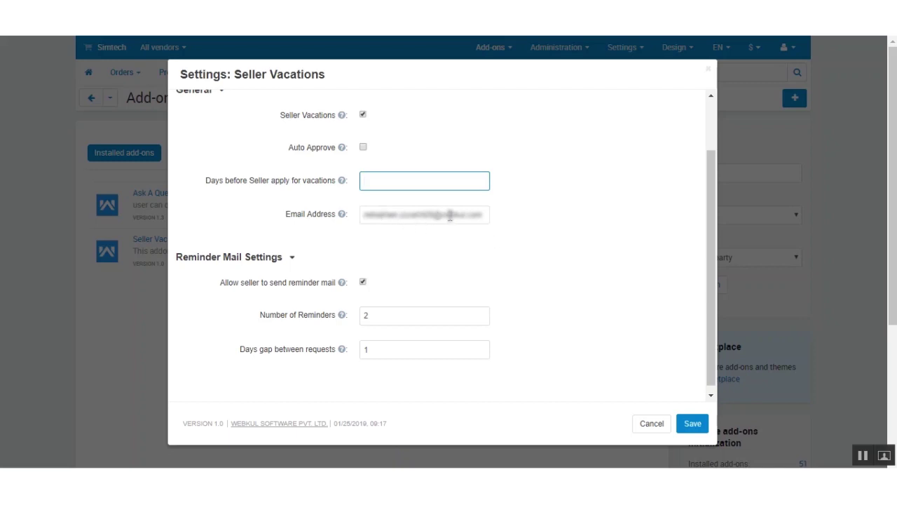
Review the reminder mail settings and the vacation box theme colours, and save the Seller Vacations settings.
{"action": "scroll", "coordinate": [511, 277], "scroll_direction": "down", "scroll_amount": 1}
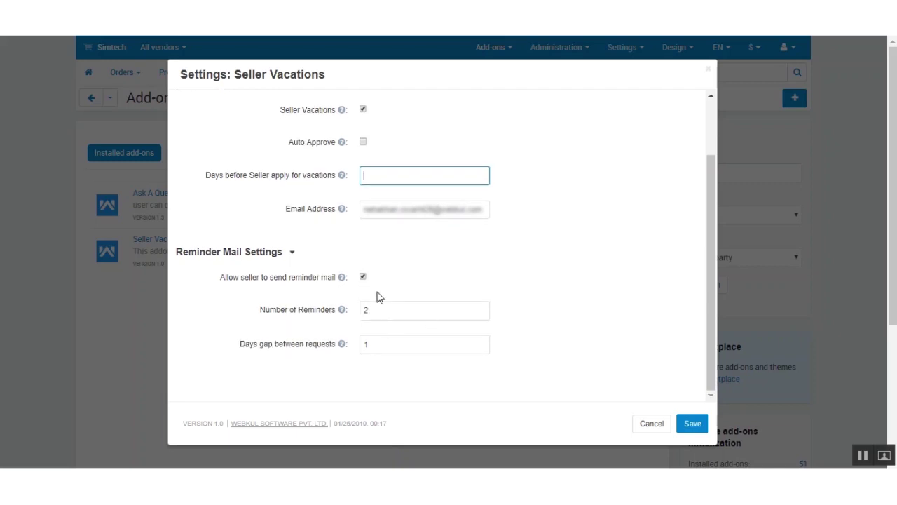
{"action": "scroll", "coordinate": [377, 295], "scroll_direction": "down", "scroll_amount": 2}
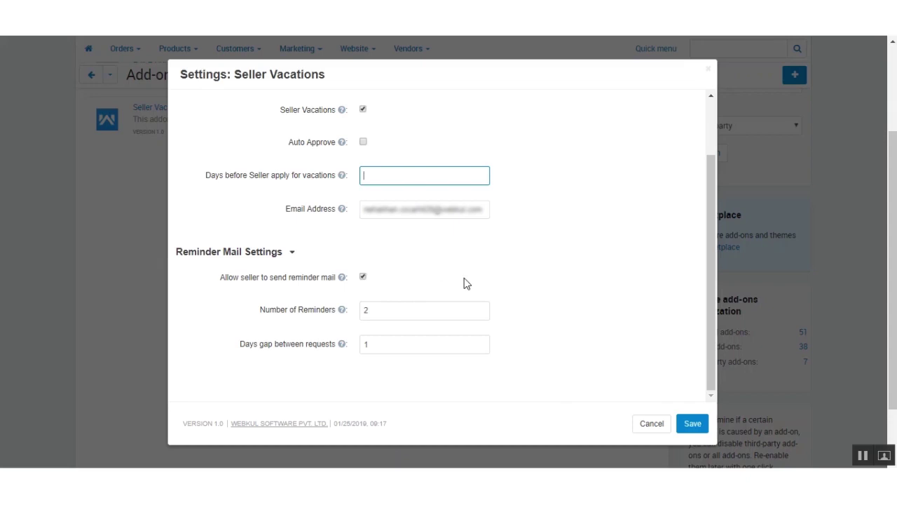
{"action": "scroll", "coordinate": [421, 315], "scroll_direction": "down", "scroll_amount": 1}
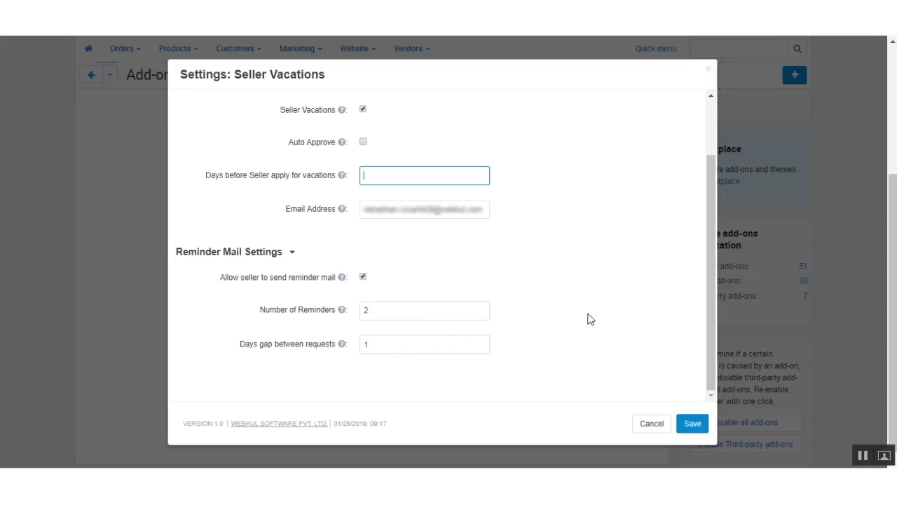
{"action": "scroll", "coordinate": [588, 319], "scroll_direction": "up", "scroll_amount": 1}
{"action": "left_click", "coordinate": [288, 124]}
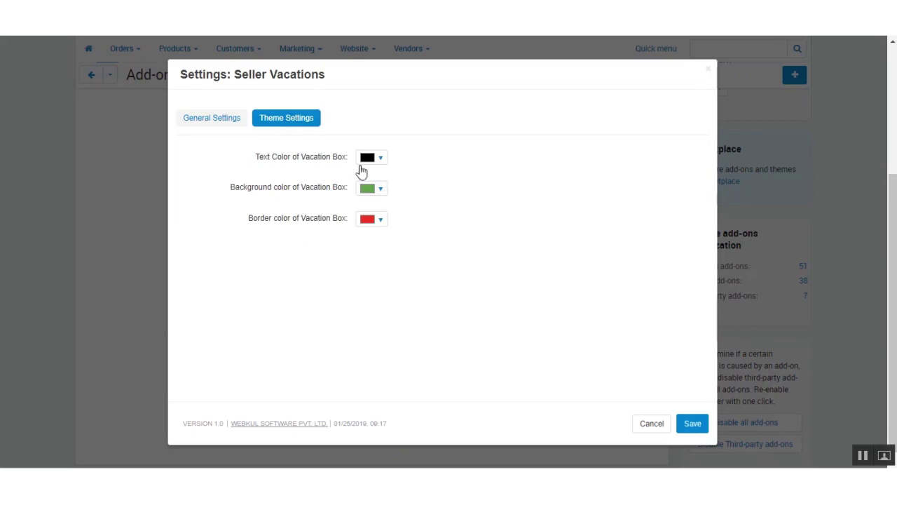
{"action": "left_click", "coordinate": [383, 163]}
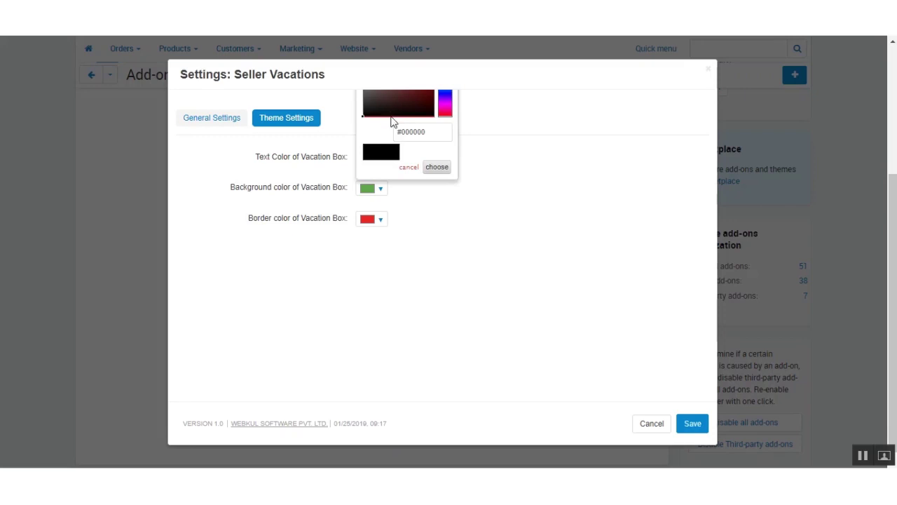
{"action": "left_click", "coordinate": [569, 220]}
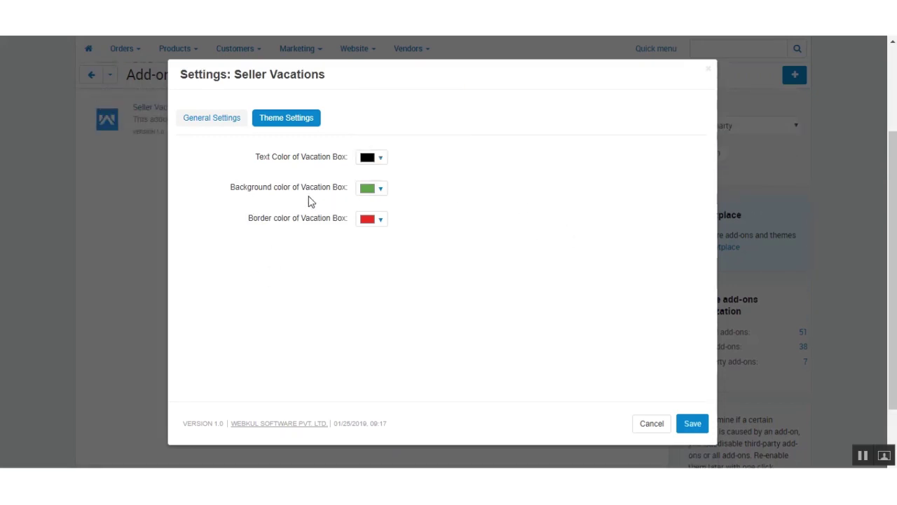
{"action": "left_click", "coordinate": [383, 192]}
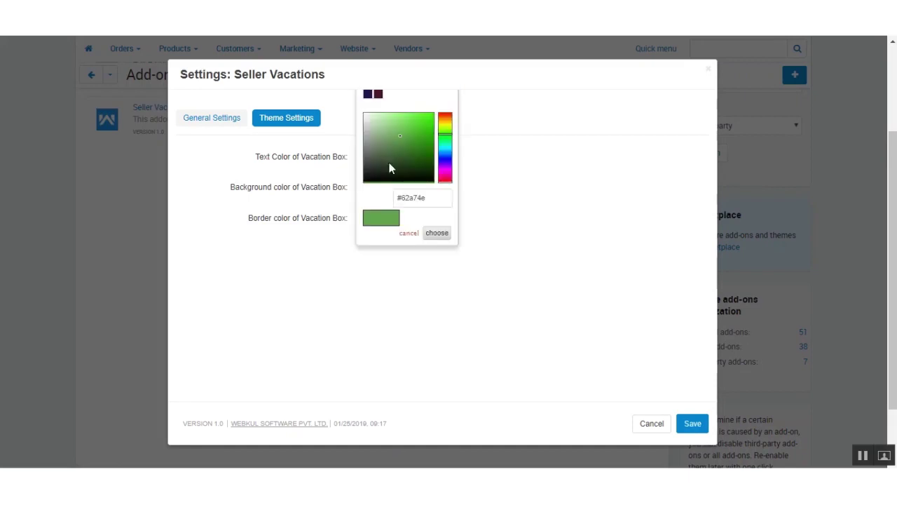
{"action": "left_click", "coordinate": [526, 167]}
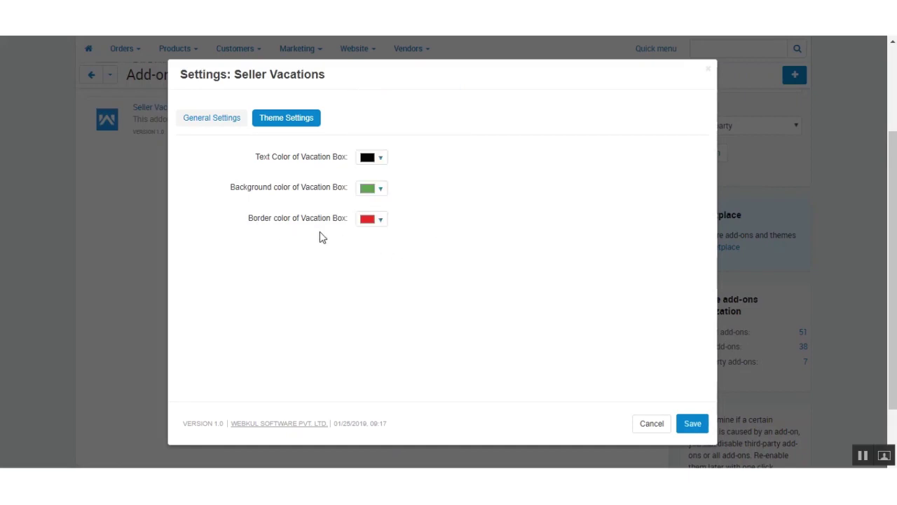
{"action": "scroll", "coordinate": [456, 258], "scroll_direction": "down", "scroll_amount": 1}
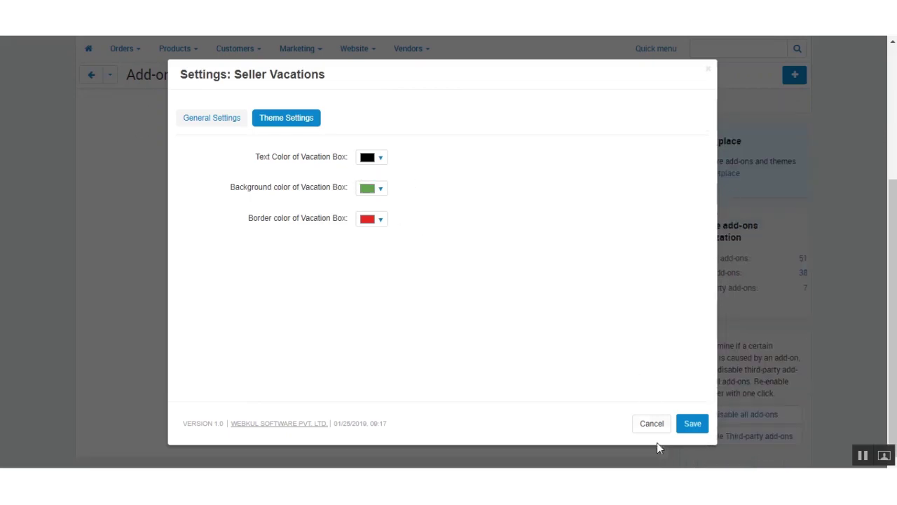
{"action": "left_click", "coordinate": [686, 425]}
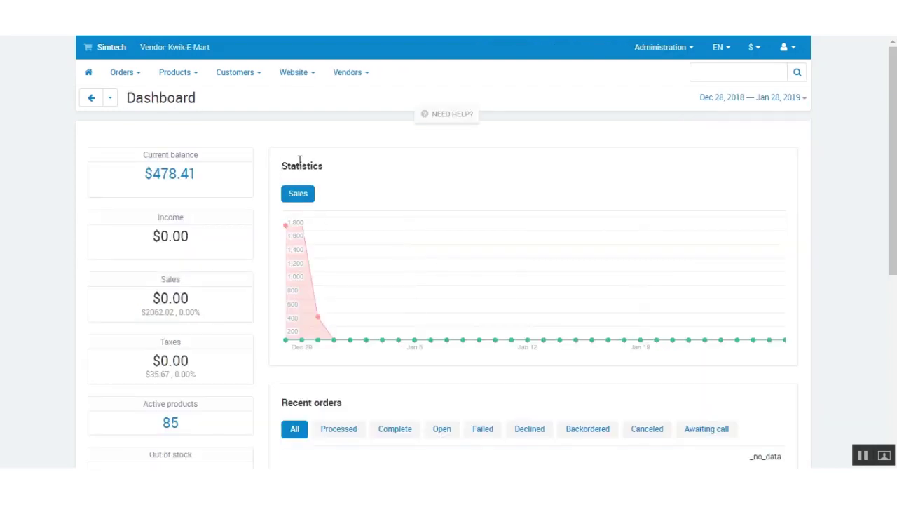
Start a new seller vacation in the Kwik-E-Mart vendor panel, running from 01/29/2019 to 01/31/2019.
{"action": "mouse_move", "coordinate": [364, 78]}
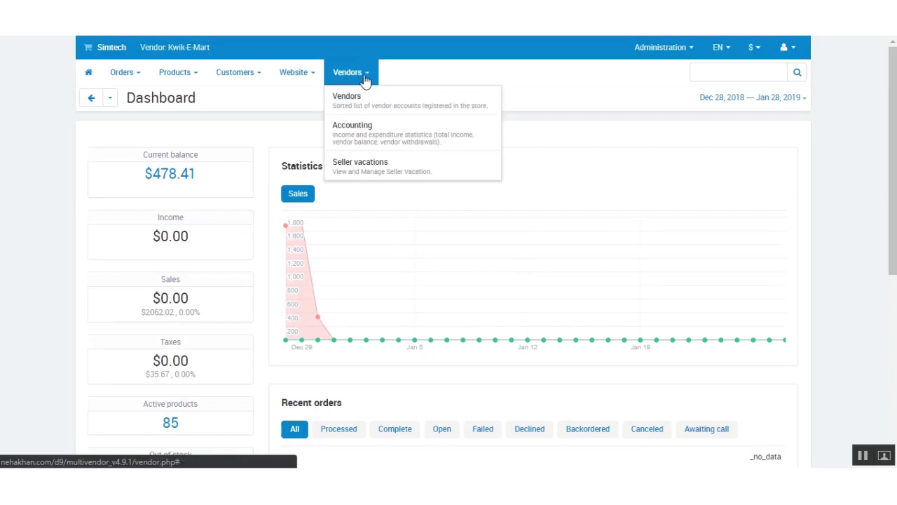
{"action": "left_click", "coordinate": [350, 174]}
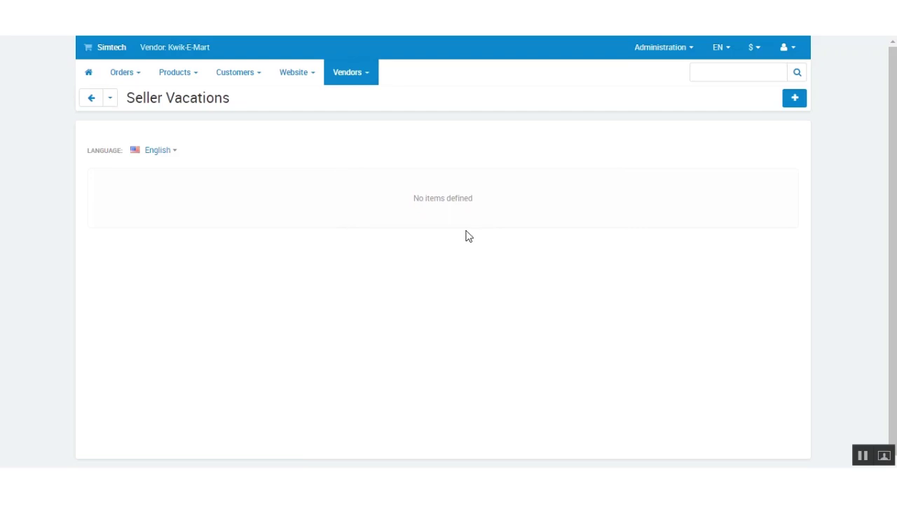
{"action": "left_click", "coordinate": [795, 99]}
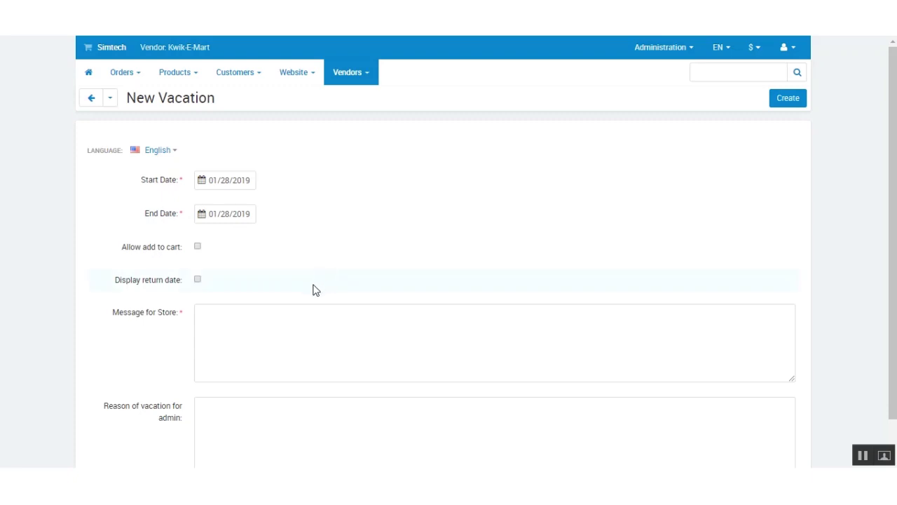
{"action": "left_click", "coordinate": [232, 182]}
{"action": "left_click", "coordinate": [223, 303]}
{"action": "left_click", "coordinate": [226, 211]}
{"action": "left_click", "coordinate": [259, 338]}
Enable display of the return date and set the store message to "THIS SELLER IS ON VACATIONS NOW.".
{"action": "left_click", "coordinate": [198, 246]}
{"action": "left_click", "coordinate": [198, 247]}
{"action": "scroll", "coordinate": [297, 314], "scroll_direction": "down", "scroll_amount": 1}
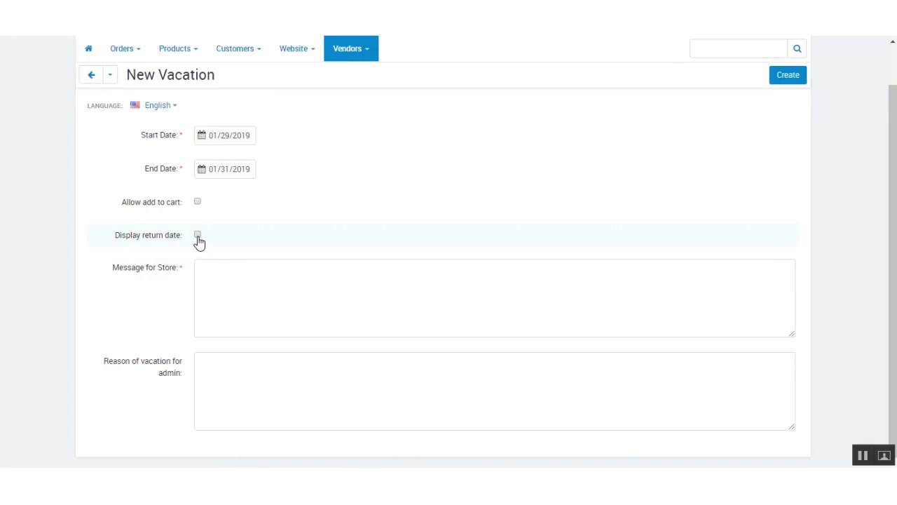
{"action": "left_click", "coordinate": [209, 272]}
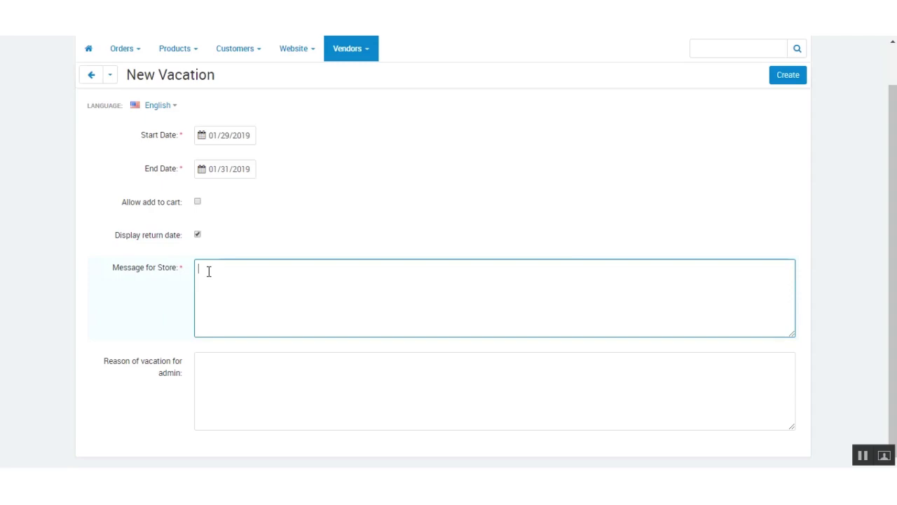
{"action": "type", "text": "THIS SELLER IS ON VACATIONS NOW"}
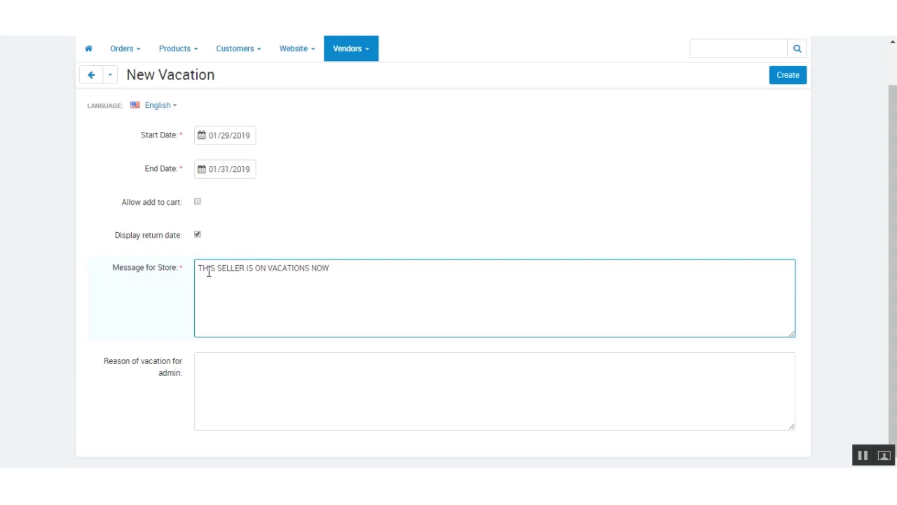
{"action": "type", "text": "."}
Enter "I am going on break." as the reason of vacation for the admin.
{"action": "left_click", "coordinate": [229, 374]}
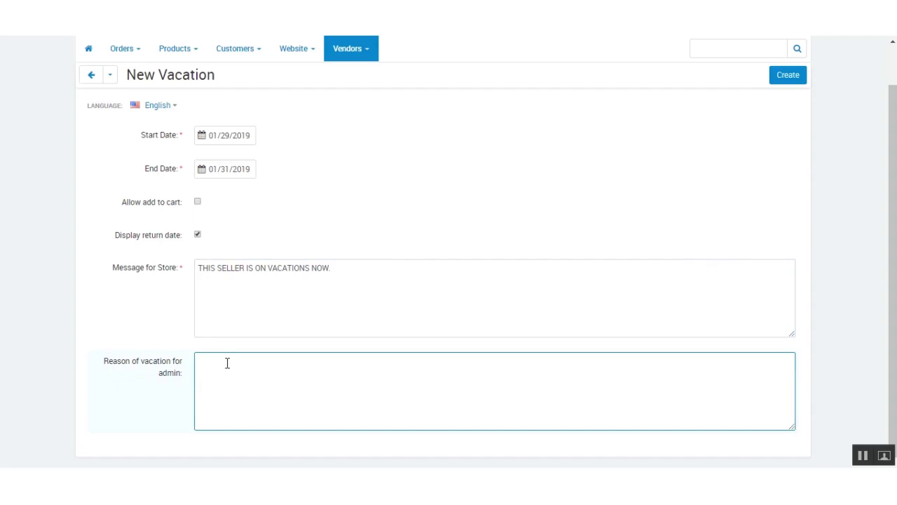
{"action": "type", "text": "I am going on break."}
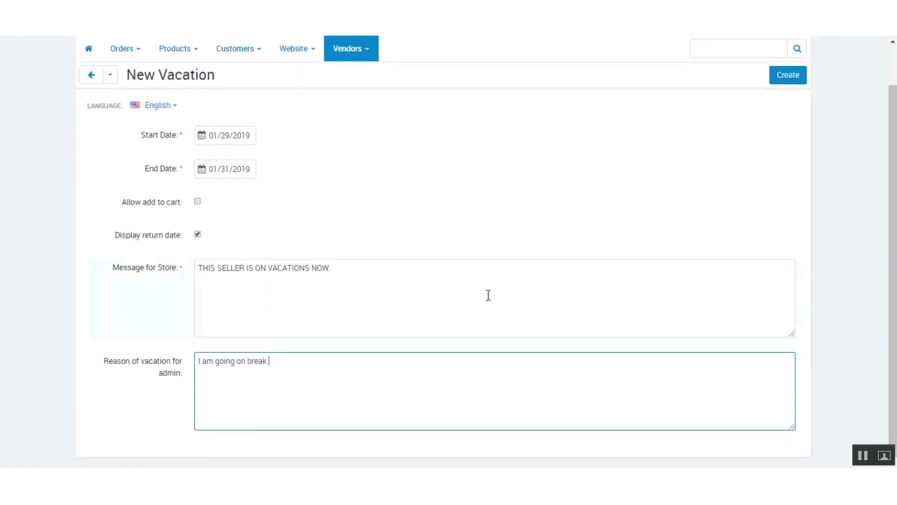
{"action": "scroll", "coordinate": [498, 298], "scroll_direction": "up", "scroll_amount": 1}
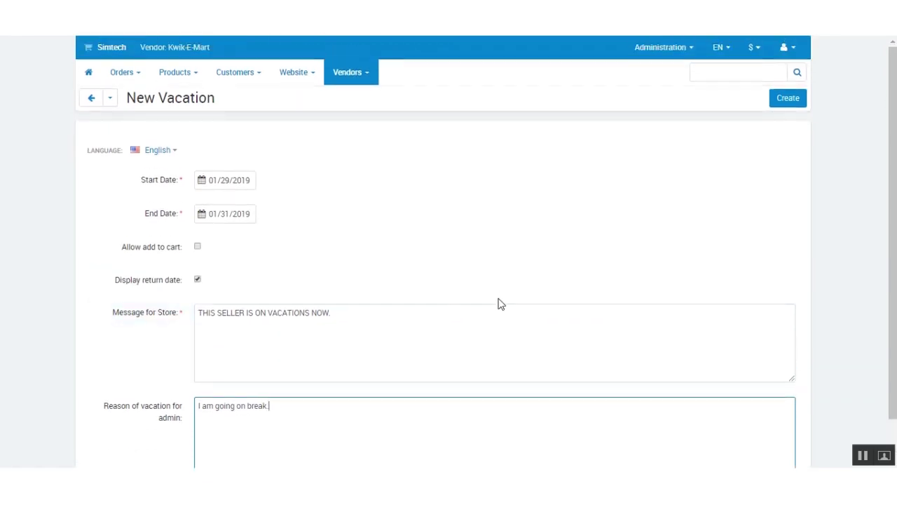
Create the Kwik-E-Mart vacation request from the completed form and open the seller vacations list in the admin panel.
{"action": "scroll", "coordinate": [388, 289], "scroll_direction": "down", "scroll_amount": 1}
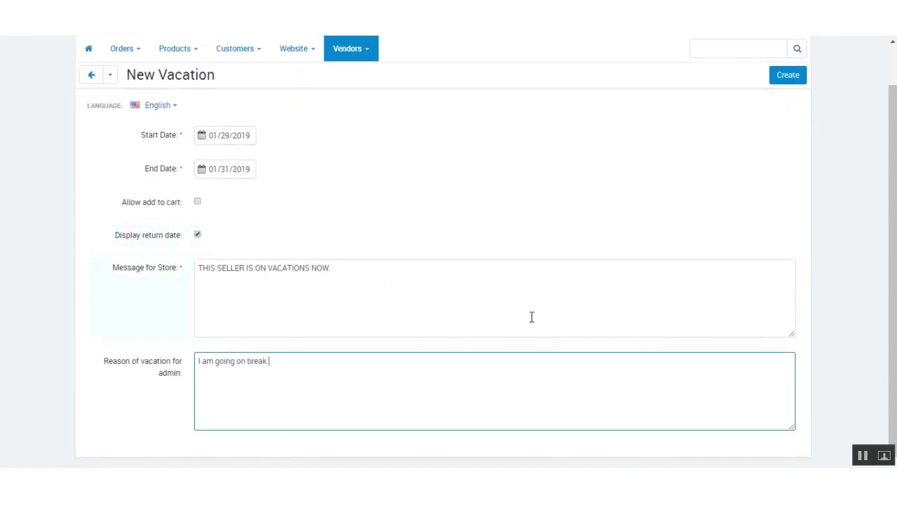
{"action": "scroll", "coordinate": [443, 317], "scroll_direction": "up", "scroll_amount": 1}
{"action": "left_click", "coordinate": [787, 100]}
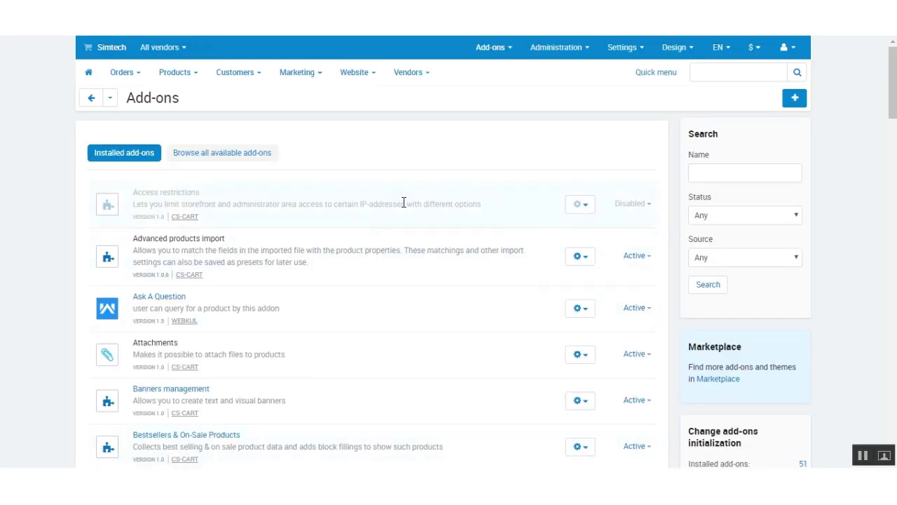
{"action": "mouse_move", "coordinate": [425, 77]}
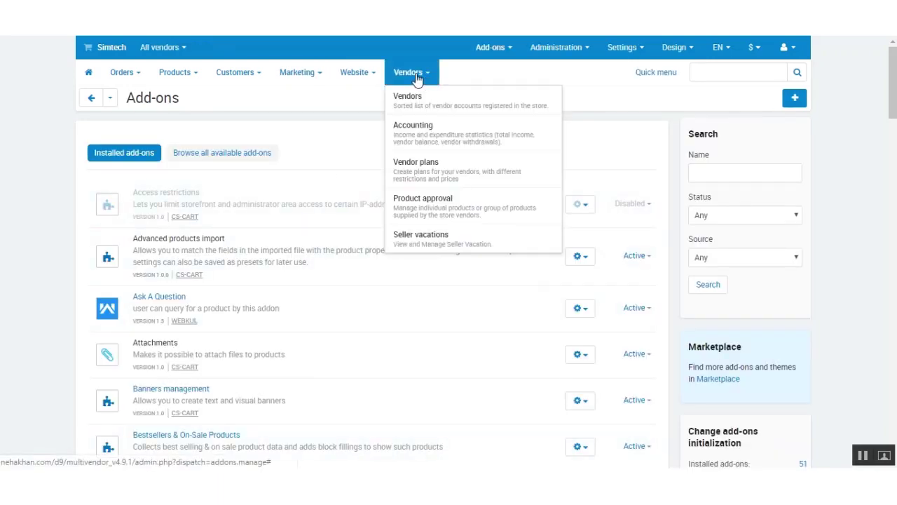
{"action": "left_click", "coordinate": [412, 242]}
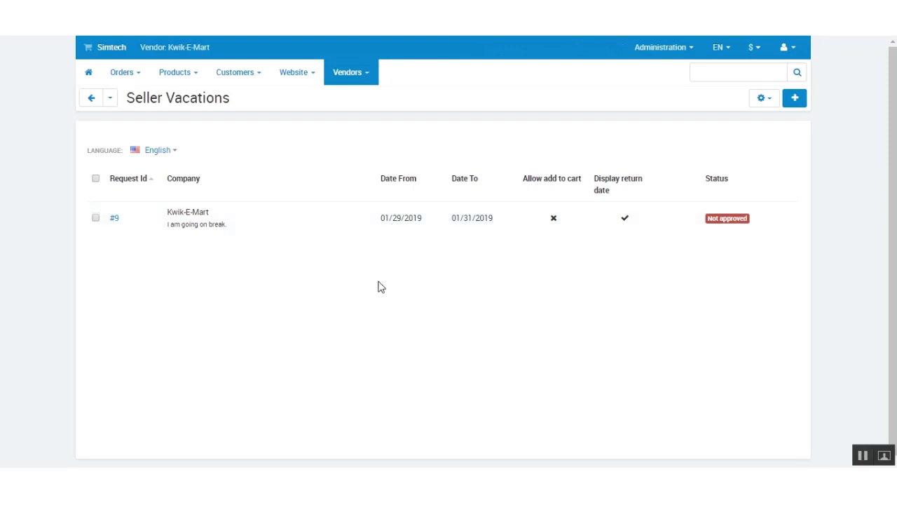
In the vendor panel's seller vacations list, send the admin a reminder about the Kwik-E-Mart request and confirm it.
{"action": "mouse_move", "coordinate": [371, 70]}
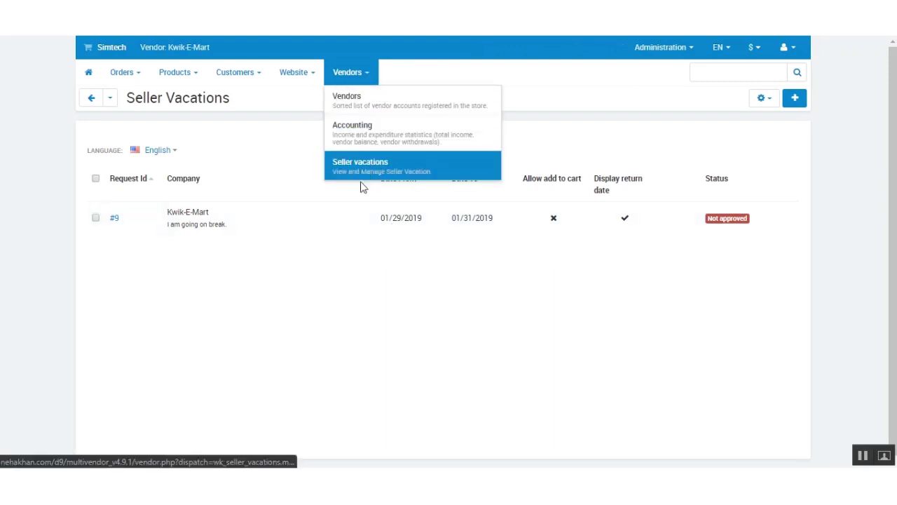
{"action": "mouse_move", "coordinate": [343, 77]}
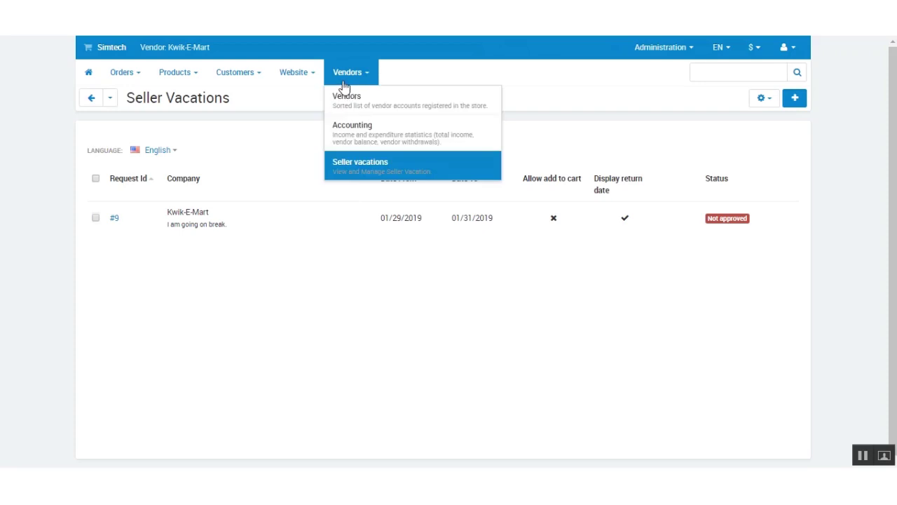
{"action": "left_click", "coordinate": [343, 168]}
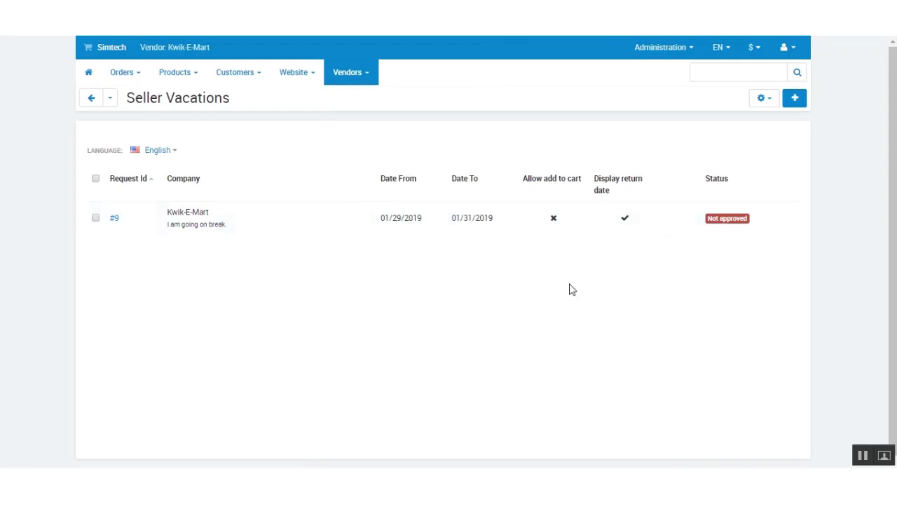
{"action": "left_click", "coordinate": [680, 219]}
{"action": "left_click", "coordinate": [641, 271]}
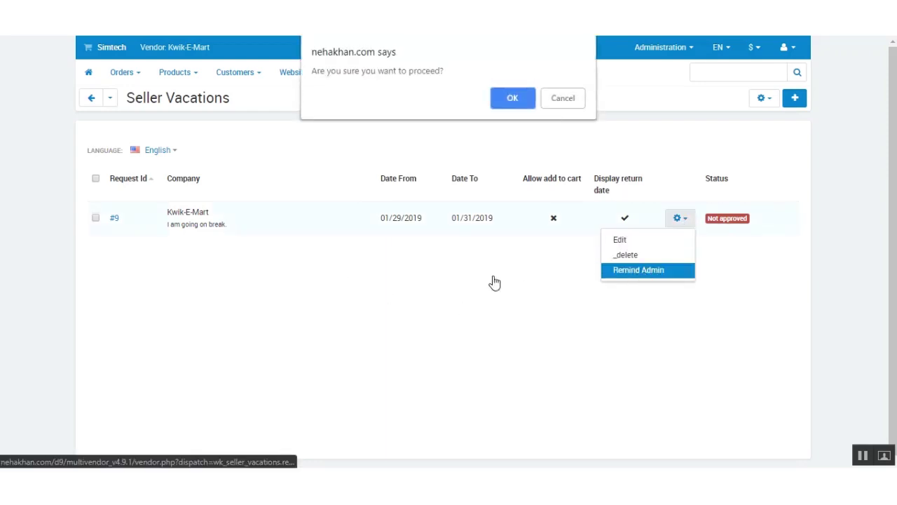
{"action": "left_click", "coordinate": [513, 97]}
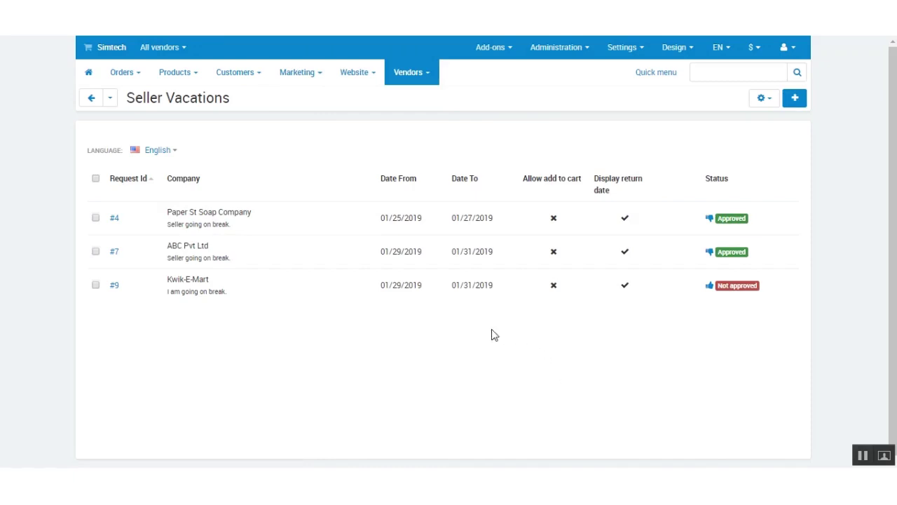
Approve the Kwik-E-Mart vacation request in the admin panel and open the email templates.
{"action": "left_click", "coordinate": [709, 286]}
{"action": "mouse_move", "coordinate": [638, 58]}
{"action": "mouse_move", "coordinate": [677, 51]}
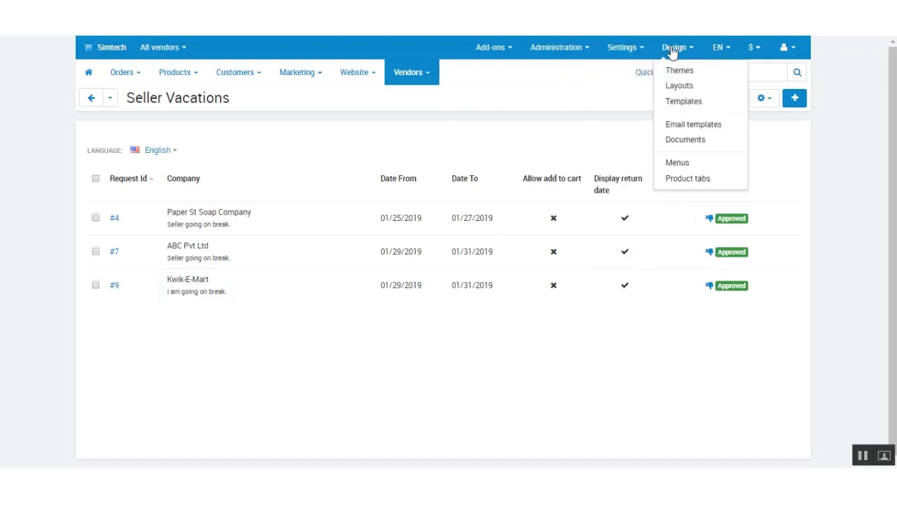
{"action": "left_click", "coordinate": [670, 124]}
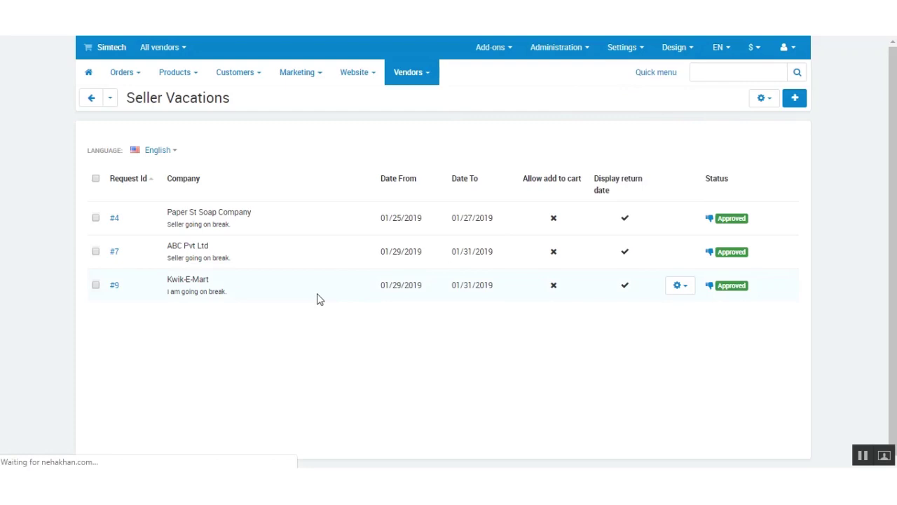
Look through the customer and administrator notification templates for the Seller Vacations emails.
{"action": "scroll", "coordinate": [305, 303], "scroll_direction": "down", "scroll_amount": 2}
{"action": "scroll", "coordinate": [302, 302], "scroll_direction": "up", "scroll_amount": 2}
{"action": "left_click", "coordinate": [259, 160]}
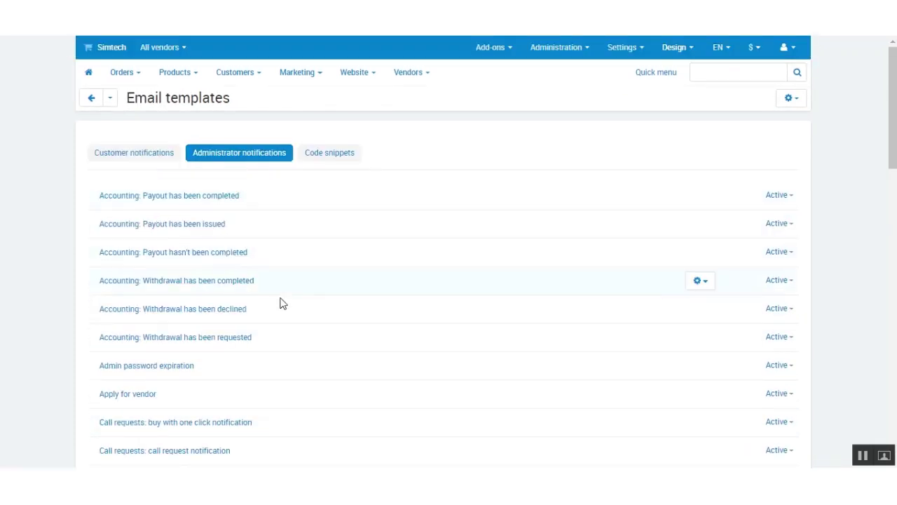
{"action": "left_click", "coordinate": [161, 159]}
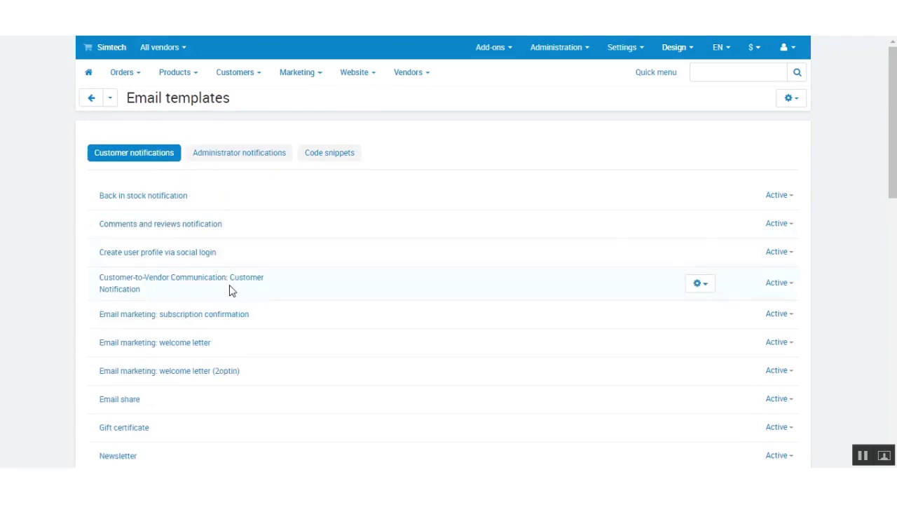
{"action": "scroll", "coordinate": [246, 313], "scroll_direction": "down", "scroll_amount": 3}
{"action": "scroll", "coordinate": [248, 314], "scroll_direction": "down", "scroll_amount": 3}
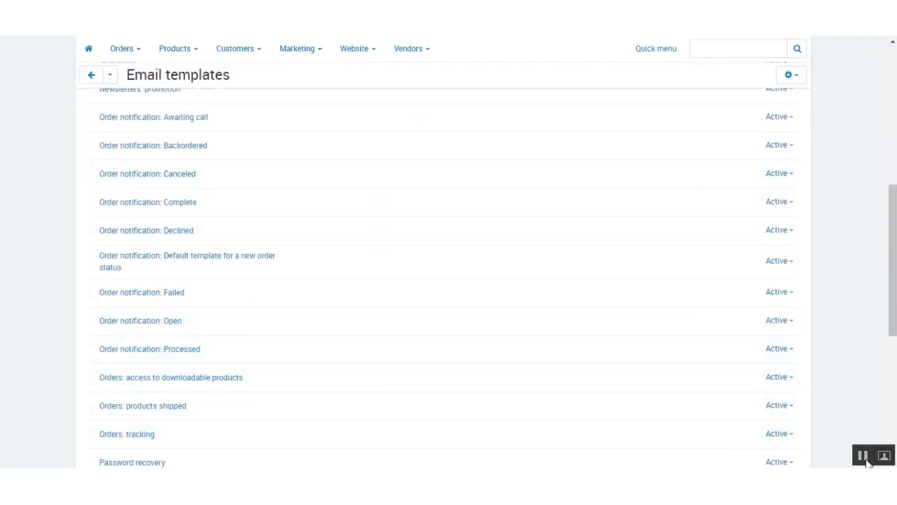
{"action": "left_click", "coordinate": [862, 455]}
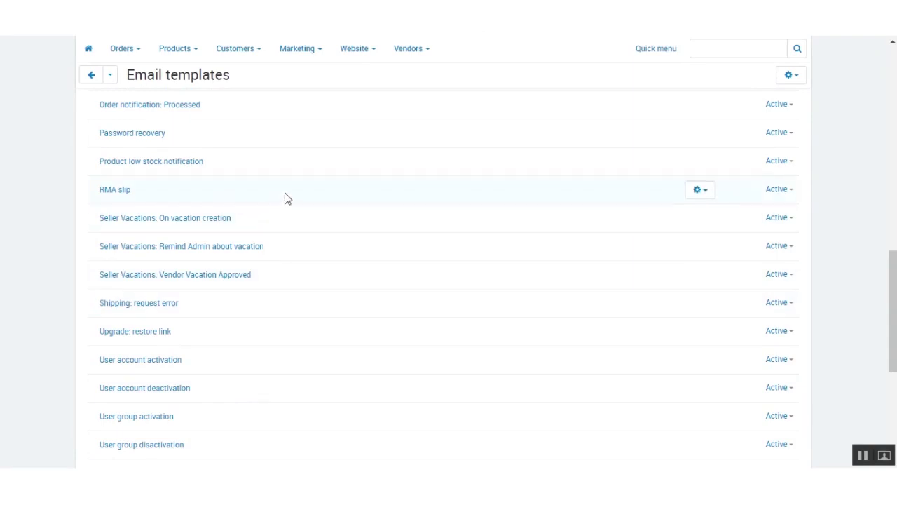
{"action": "scroll", "coordinate": [287, 197], "scroll_direction": "up", "scroll_amount": 2}
{"action": "scroll", "coordinate": [286, 196], "scroll_direction": "down", "scroll_amount": 1}
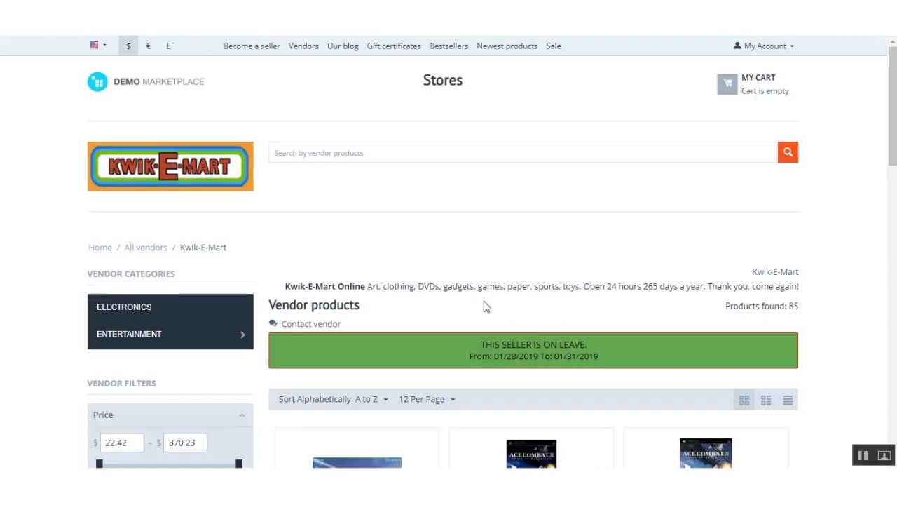
Examine the vacation notice and the product listing on the Kwik-E-Mart storefront page.
{"action": "scroll", "coordinate": [505, 296], "scroll_direction": "down", "scroll_amount": 2}
{"action": "scroll", "coordinate": [530, 290], "scroll_direction": "down", "scroll_amount": 2}
{"action": "scroll", "coordinate": [530, 291], "scroll_direction": "up", "scroll_amount": 4}
{"action": "scroll", "coordinate": [605, 304], "scroll_direction": "down", "scroll_amount": 3}
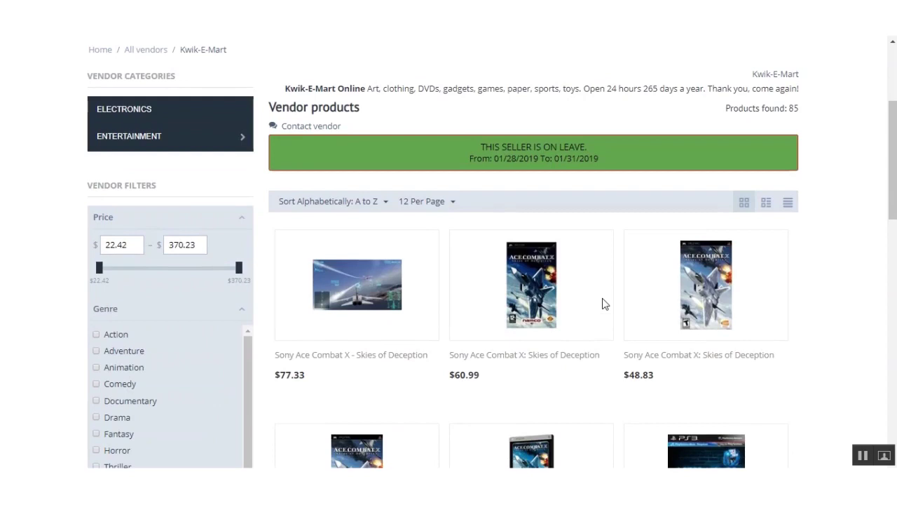
{"action": "scroll", "coordinate": [600, 301], "scroll_direction": "up", "scroll_amount": 3}
{"action": "scroll", "coordinate": [600, 301], "scroll_direction": "down", "scroll_amount": 2}
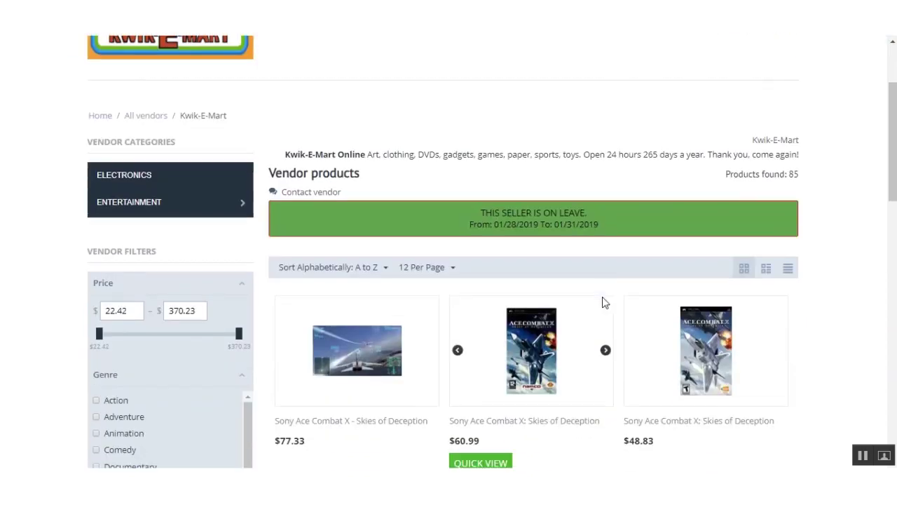
{"action": "mouse_move", "coordinate": [603, 310]}
{"action": "scroll", "coordinate": [629, 266], "scroll_direction": "down", "scroll_amount": 6}
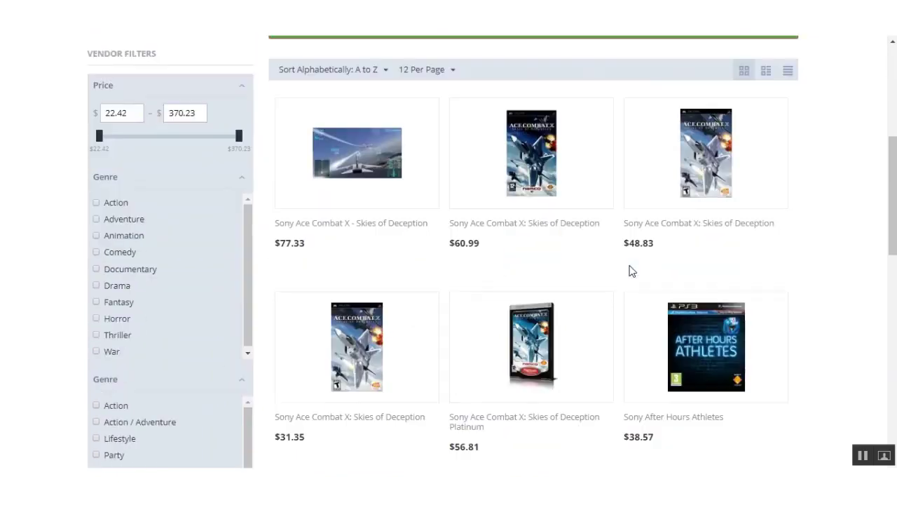
{"action": "scroll", "coordinate": [628, 270], "scroll_direction": "up", "scroll_amount": 8}
{"action": "scroll", "coordinate": [481, 311], "scroll_direction": "down", "scroll_amount": 1}
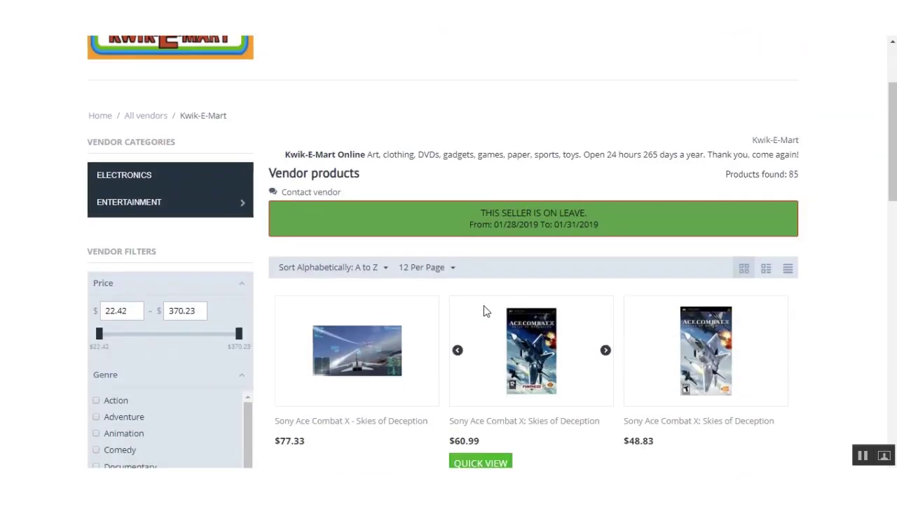
Open the product Sony Ace Combat X - Skies of Deception and examine its vacation notice and purchase options.
{"action": "left_click", "coordinate": [363, 347]}
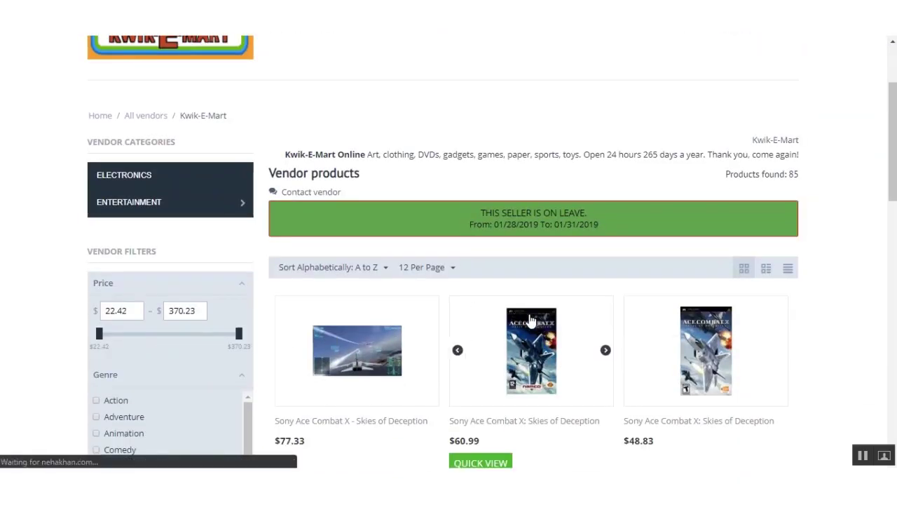
{"action": "scroll", "coordinate": [556, 324], "scroll_direction": "down", "scroll_amount": 3}
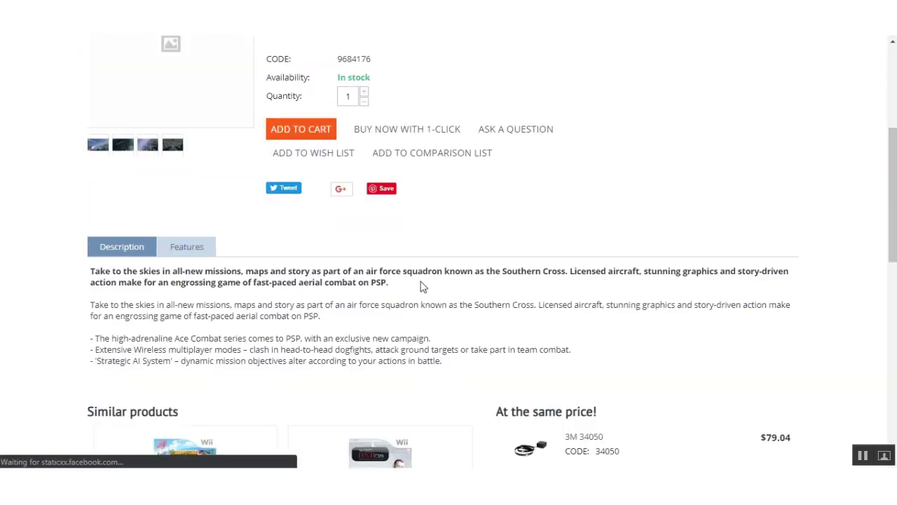
{"action": "scroll", "coordinate": [446, 278], "scroll_direction": "up", "scroll_amount": 2}
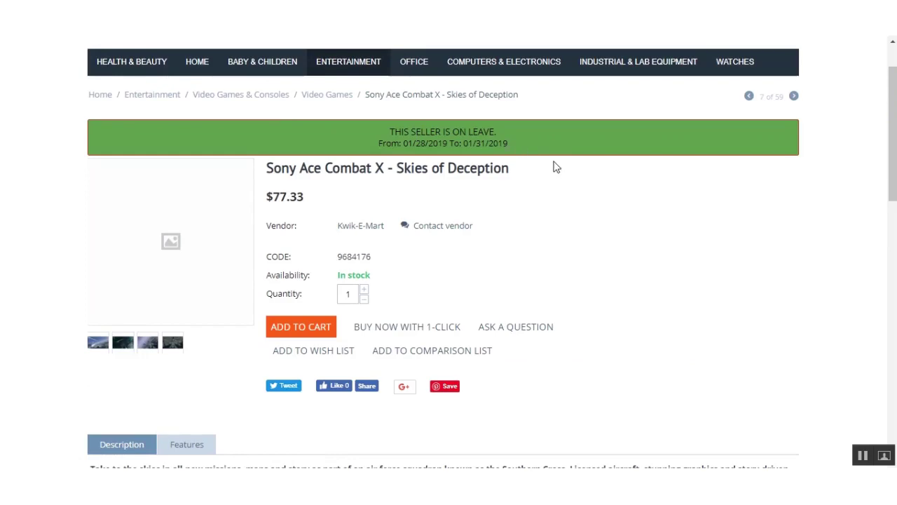
{"action": "scroll", "coordinate": [483, 267], "scroll_direction": "down", "scroll_amount": 3}
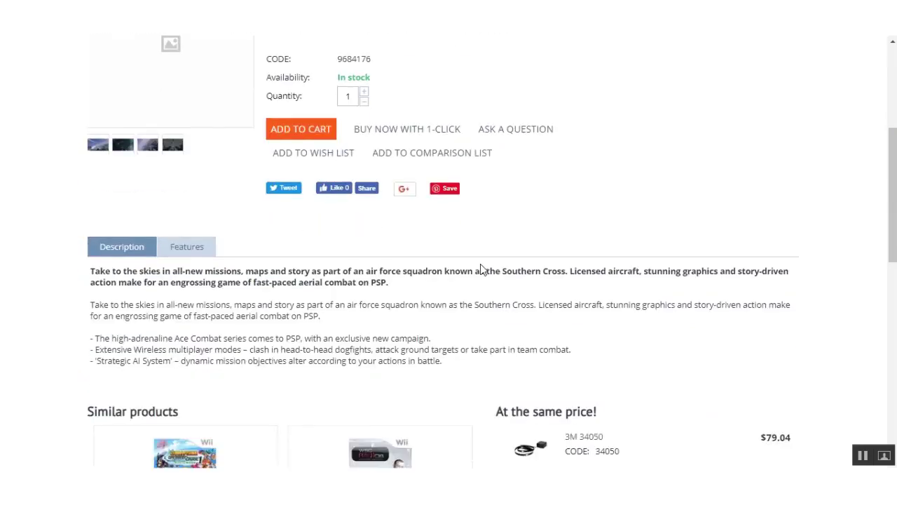